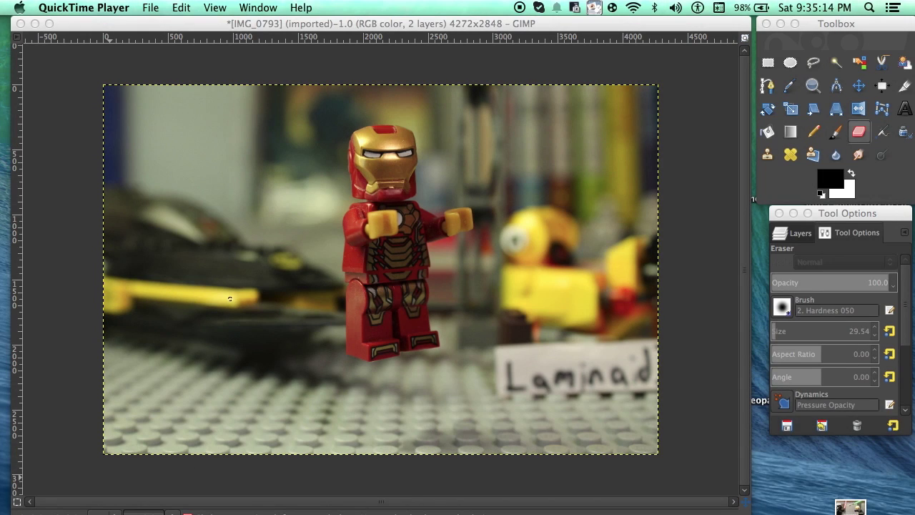
# Step: Zoom in on the figure, then return to a view fitting the whole photo
pyautogui.click(230, 299)
pyautogui.click(170, 510)
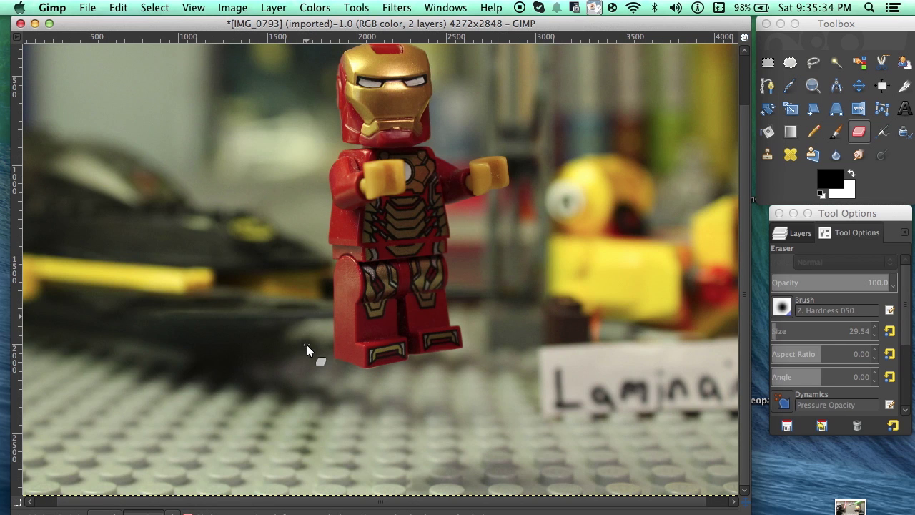
pyautogui.scroll(2, 347, 297)
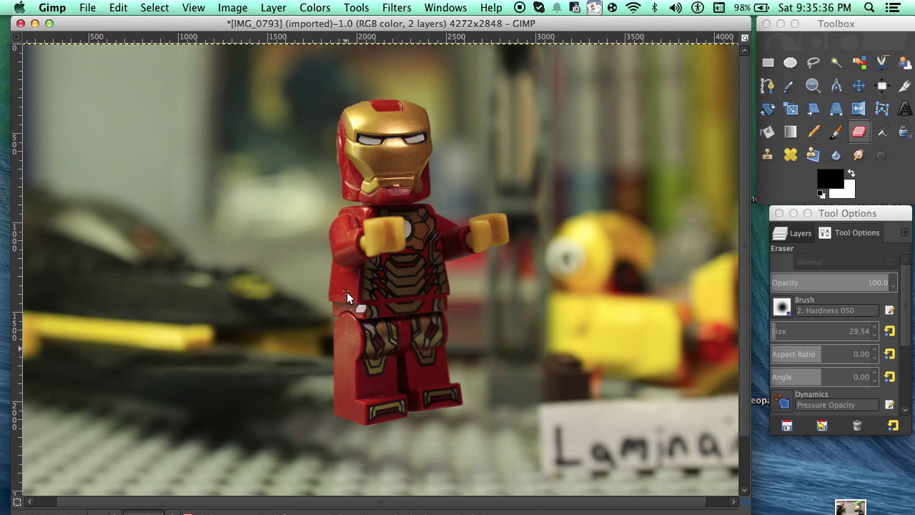
pyautogui.scroll(-2, 347, 291)
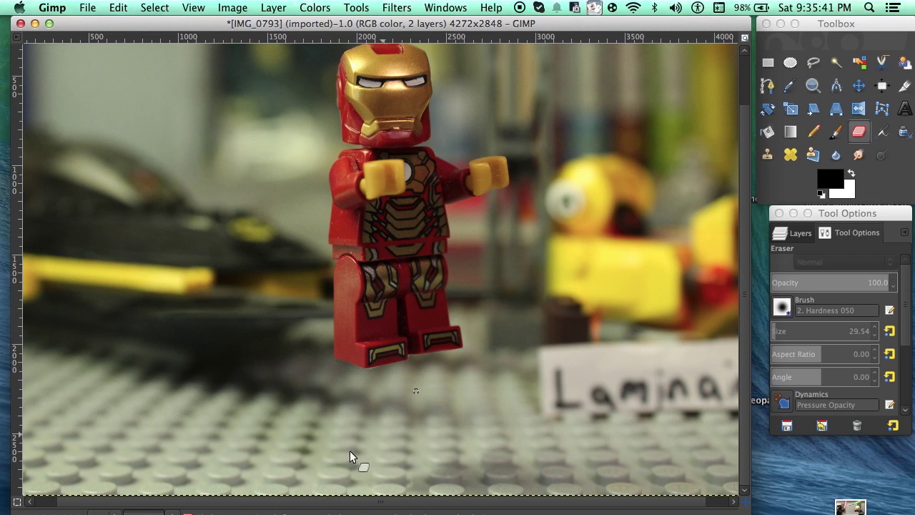
pyautogui.scroll(2, 412, 377)
pyautogui.hscroll(1, 412, 376)
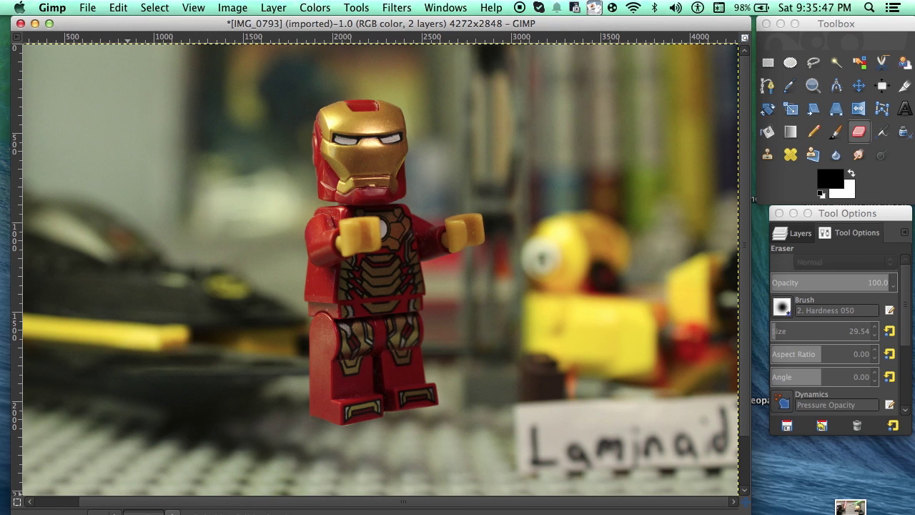
pyautogui.click(147, 512)
pyautogui.click(171, 488)
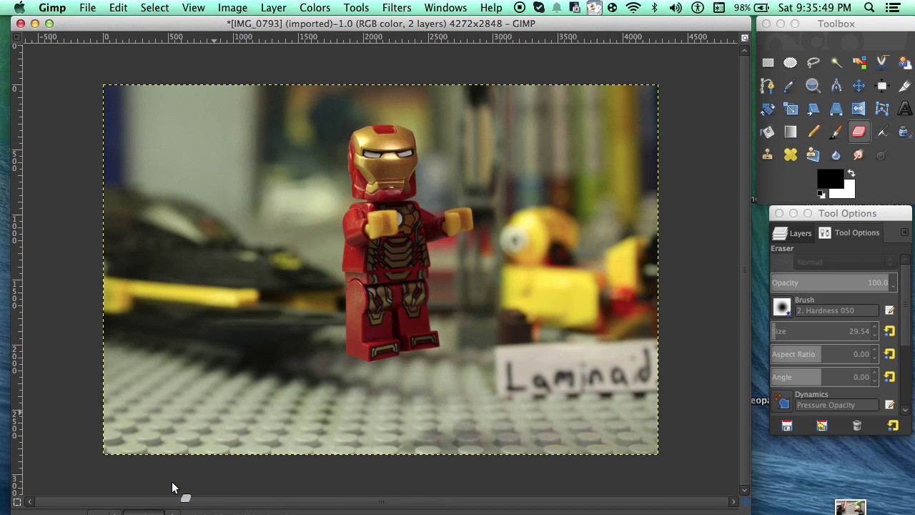
pyautogui.click(146, 512)
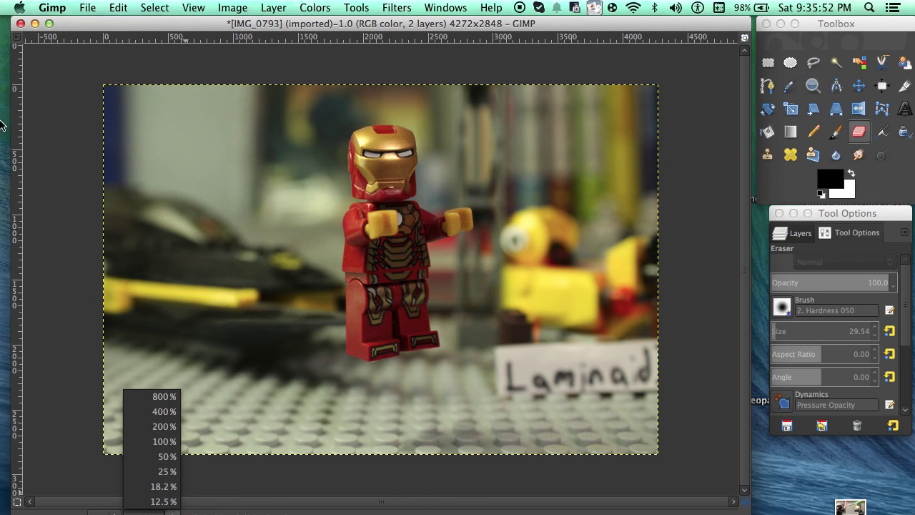
pyautogui.click(45, 138)
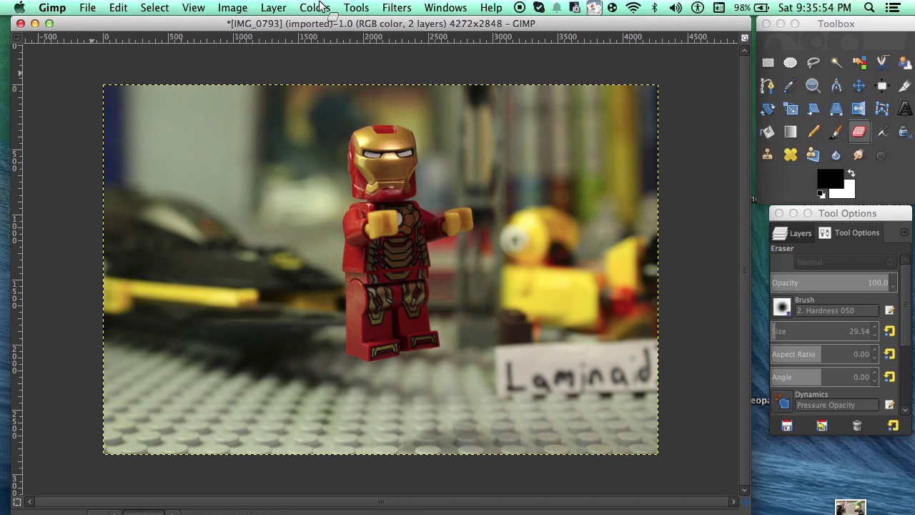
# Step: Add a new transparent layer named Layer above the two photo layers
pyautogui.click(274, 9)
pyautogui.click(278, 27)
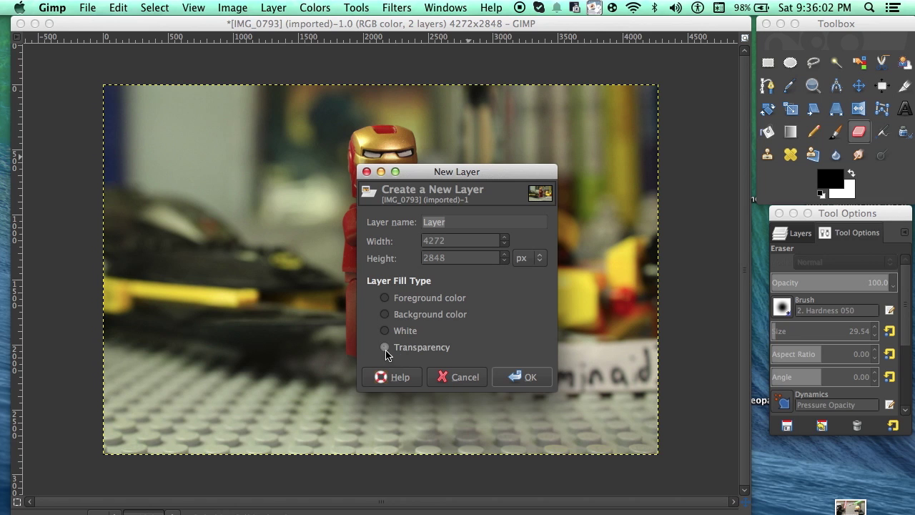
pyautogui.click(526, 378)
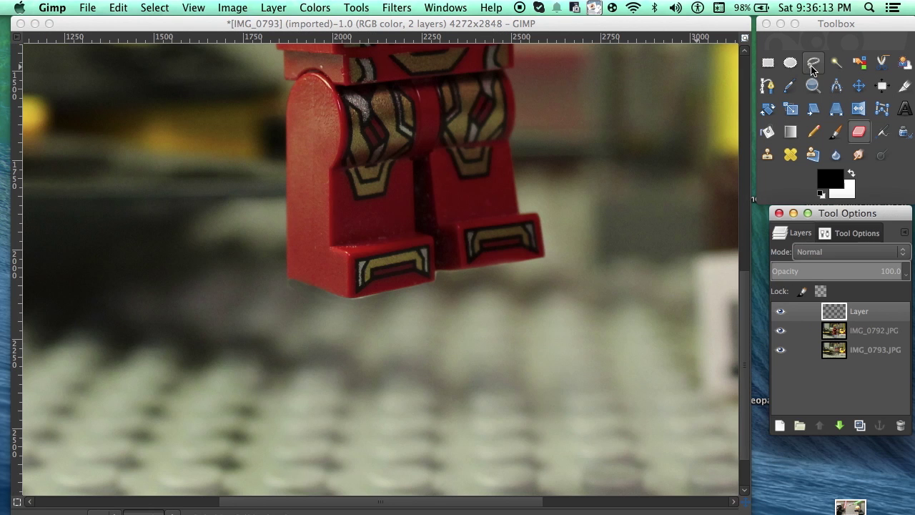
pyautogui.click(812, 62)
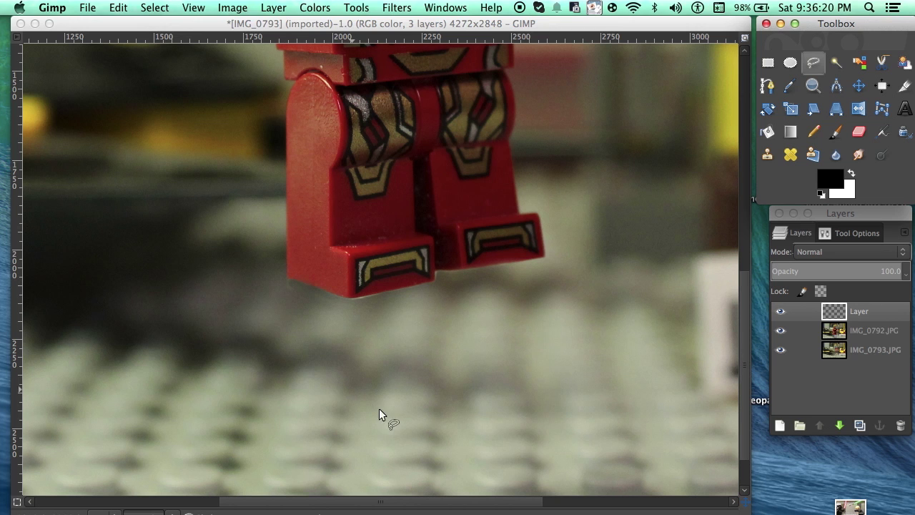
# Step: Outline a rounded area from the left boot's corner down over the floor and close it
pyautogui.click(291, 278)
pyautogui.scroll(5, 291, 279)
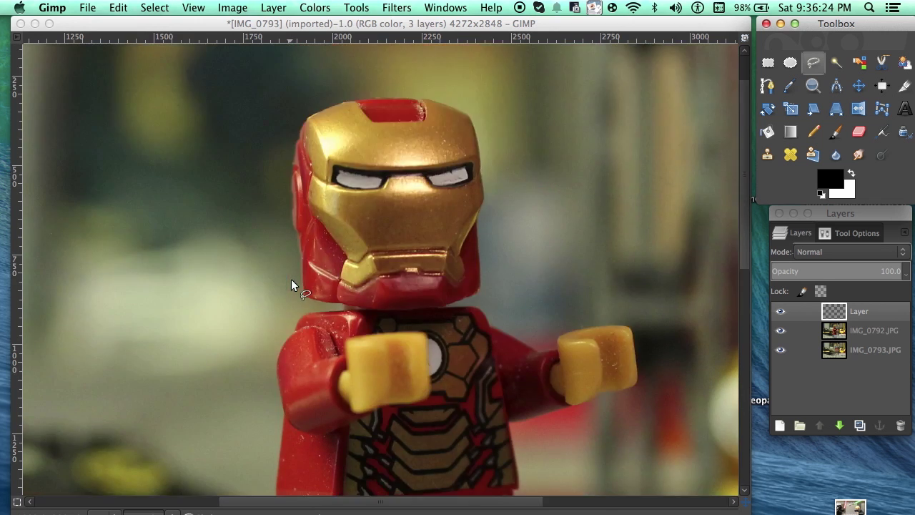
pyautogui.scroll(-6, 291, 278)
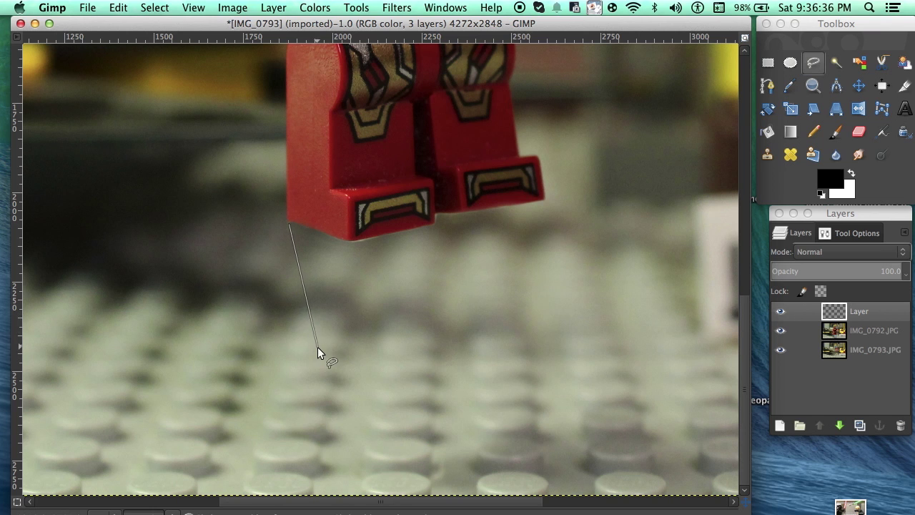
pyautogui.click(315, 346)
pyautogui.click(358, 371)
pyautogui.click(398, 372)
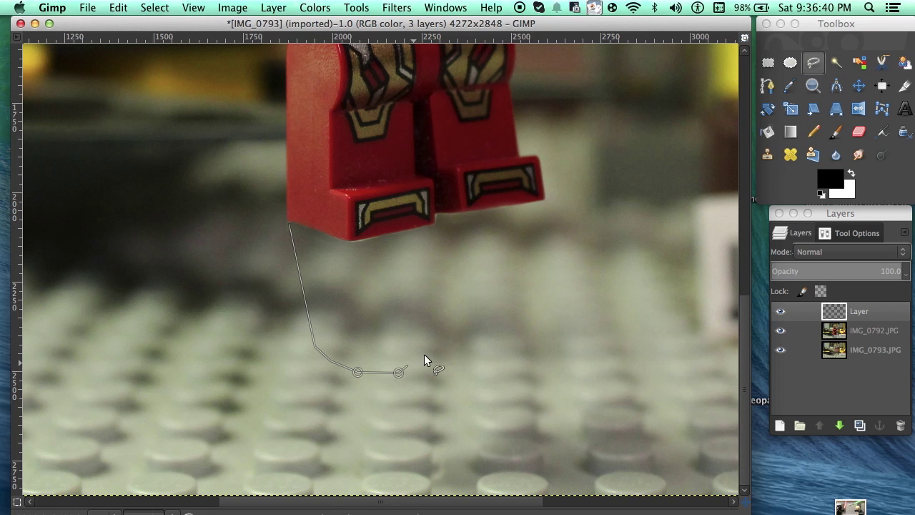
pyautogui.click(438, 332)
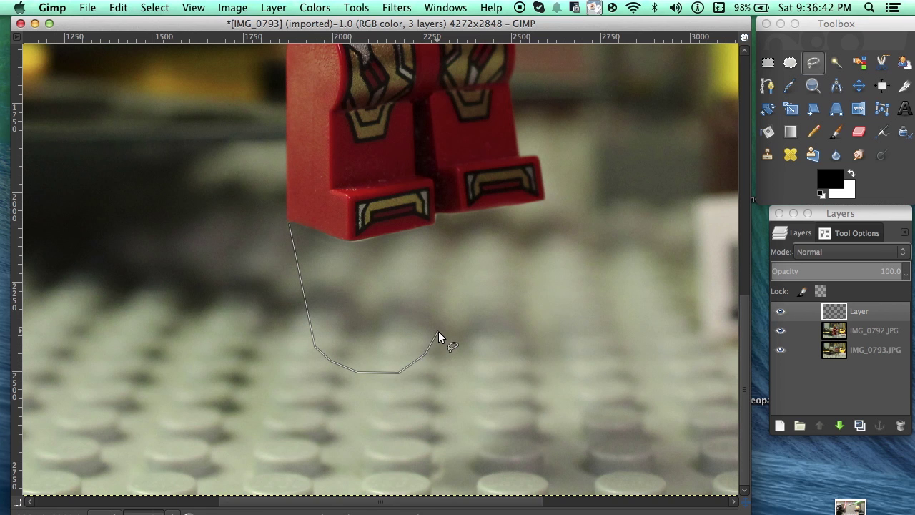
pyautogui.click(437, 219)
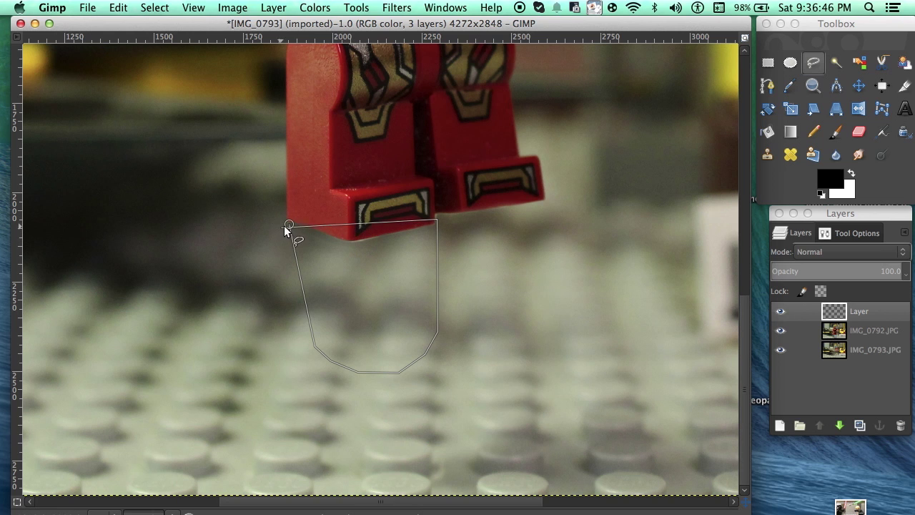
pyautogui.press('Return')
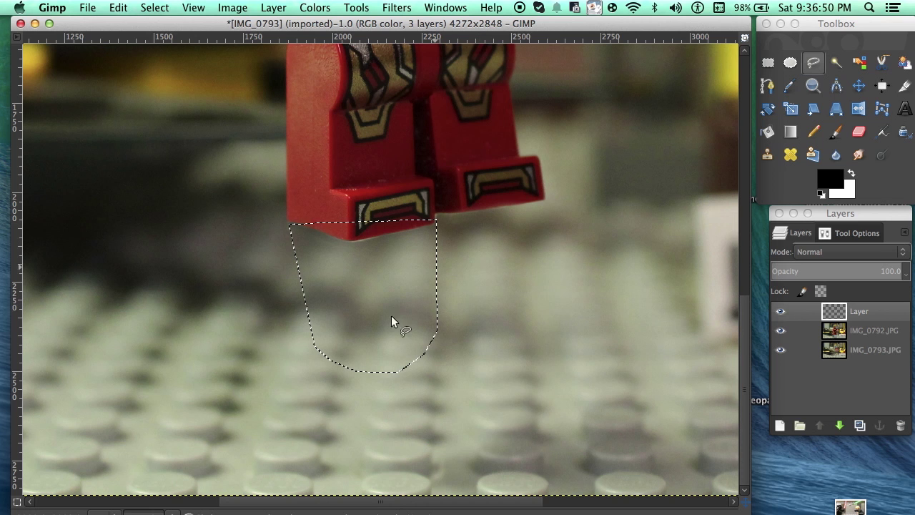
# Step: Set the foreground colour to bright blue 0090ff
pyautogui.click(830, 178)
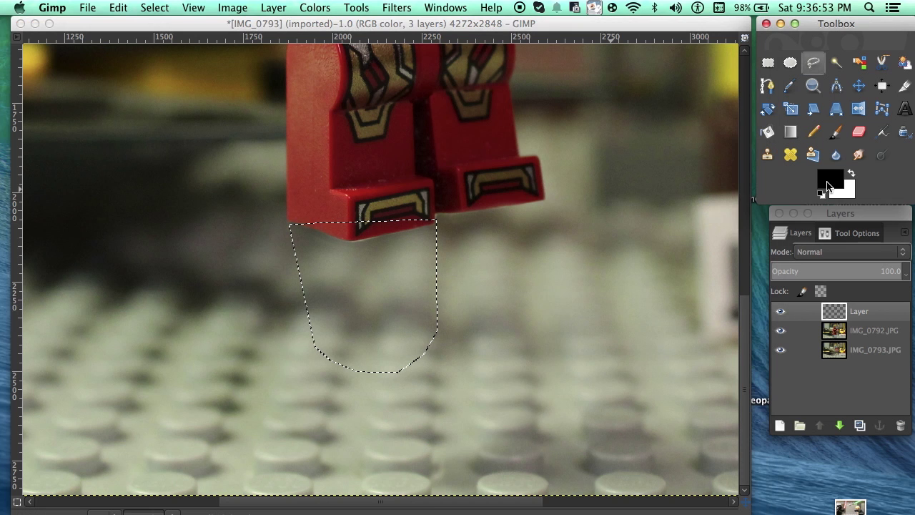
pyautogui.click(603, 173)
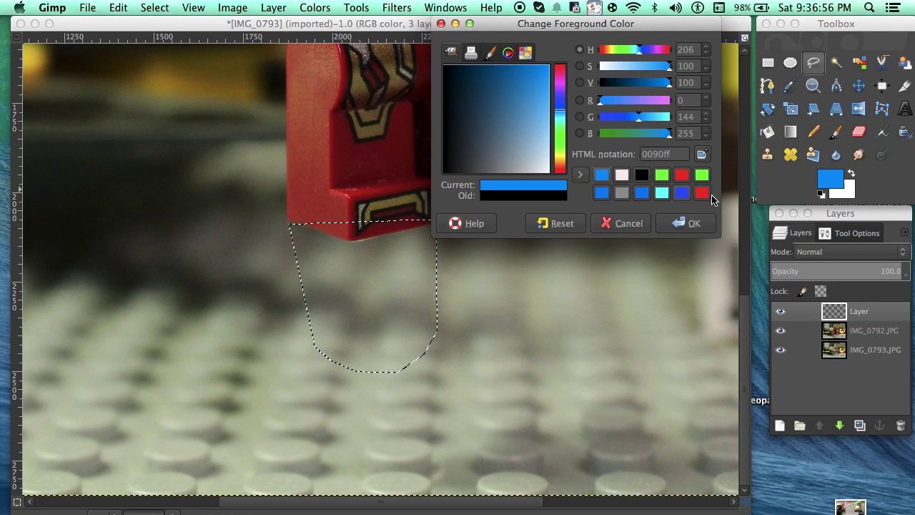
pyautogui.click(672, 224)
# Step: Paint the selected areas blue with the Pencil and zoom out to the whole photo
pyautogui.press('n')
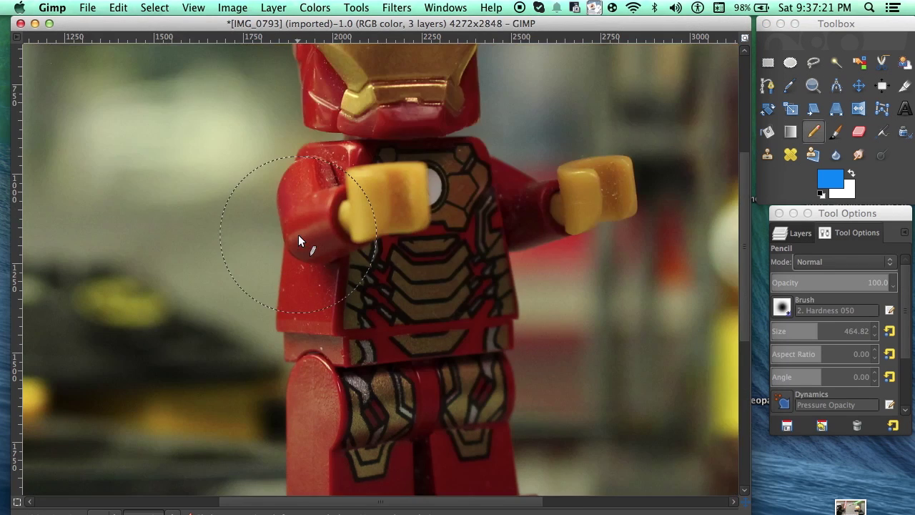
pyautogui.scroll(-5, 301, 242)
pyautogui.scroll(5, 411, 302)
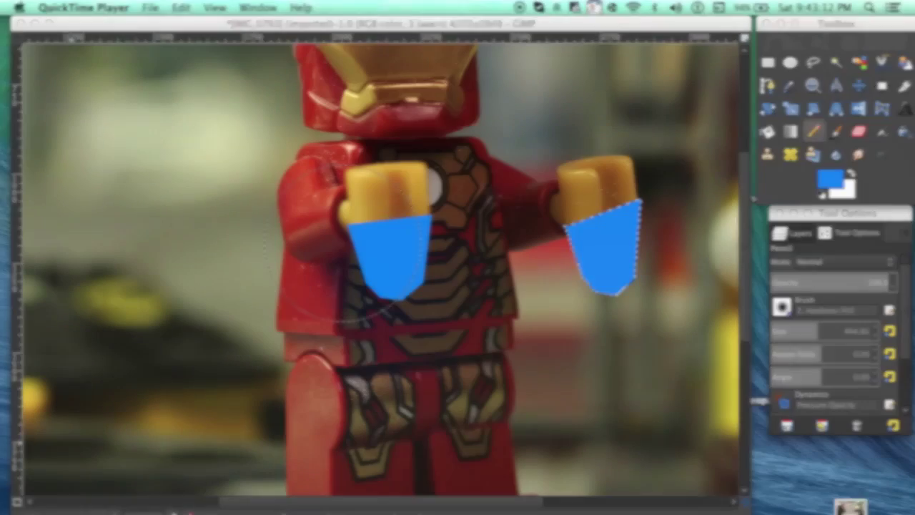
pyautogui.click(174, 509)
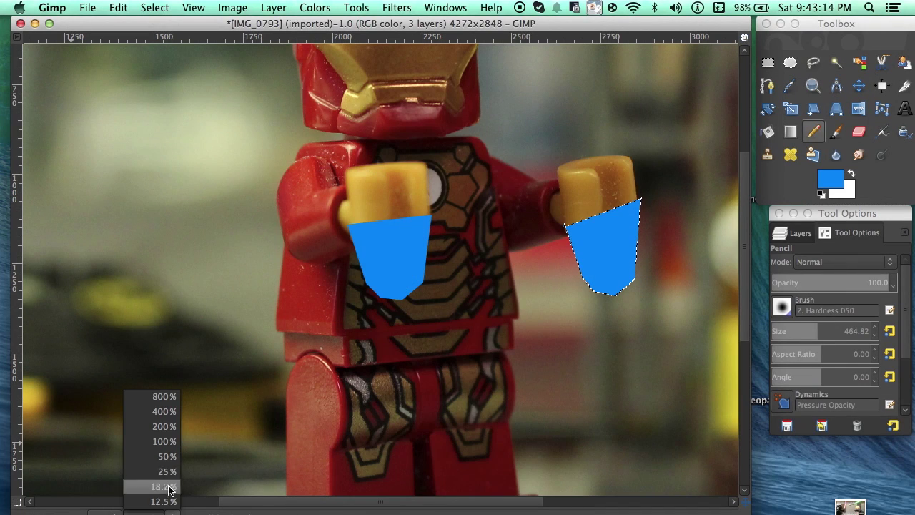
pyautogui.click(163, 489)
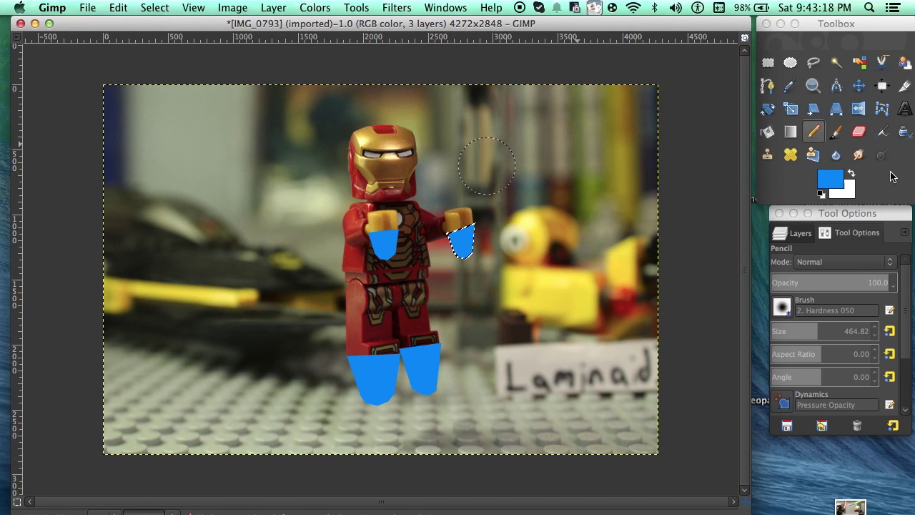
pyautogui.click(146, 510)
# Step: Dismiss the zoom list and clear the current selection
pyautogui.press('Escape')
pyautogui.click(164, 9)
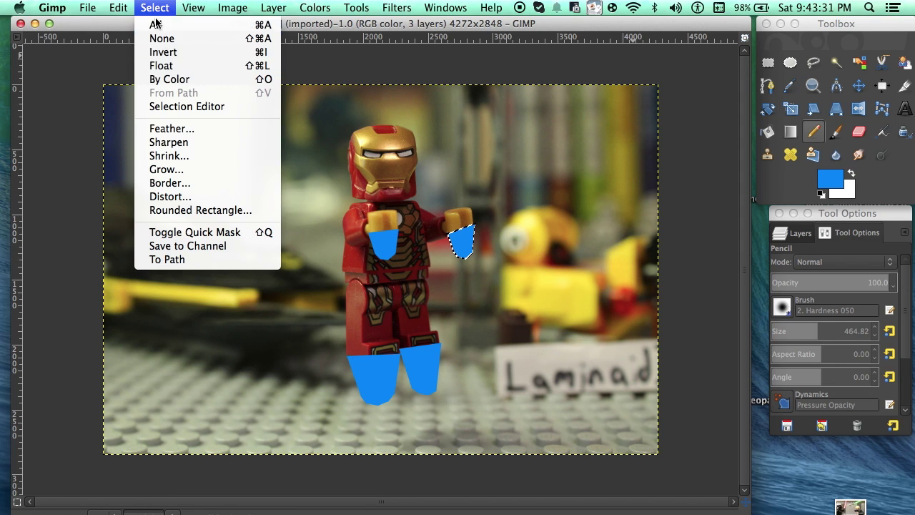
pyautogui.click(164, 39)
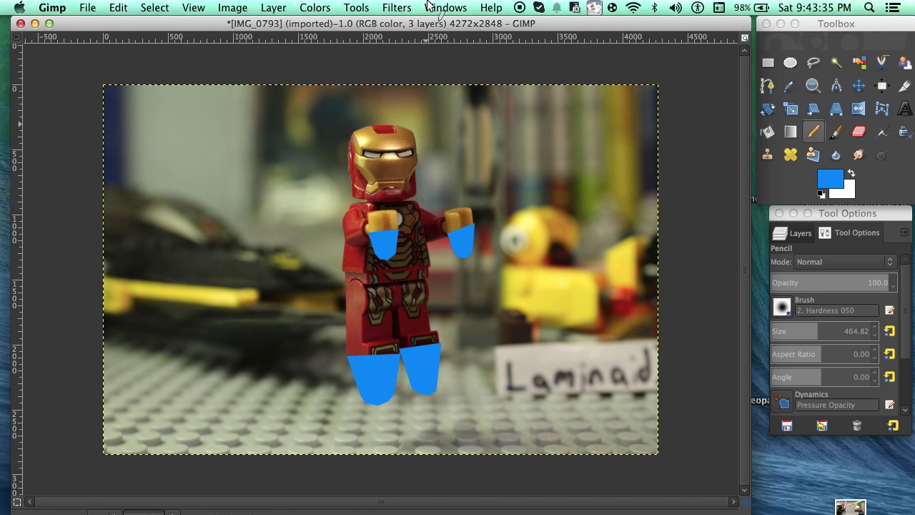
# Step: Apply a Gaussian Blur with radius 150 to the blue shapes
pyautogui.click(395, 7)
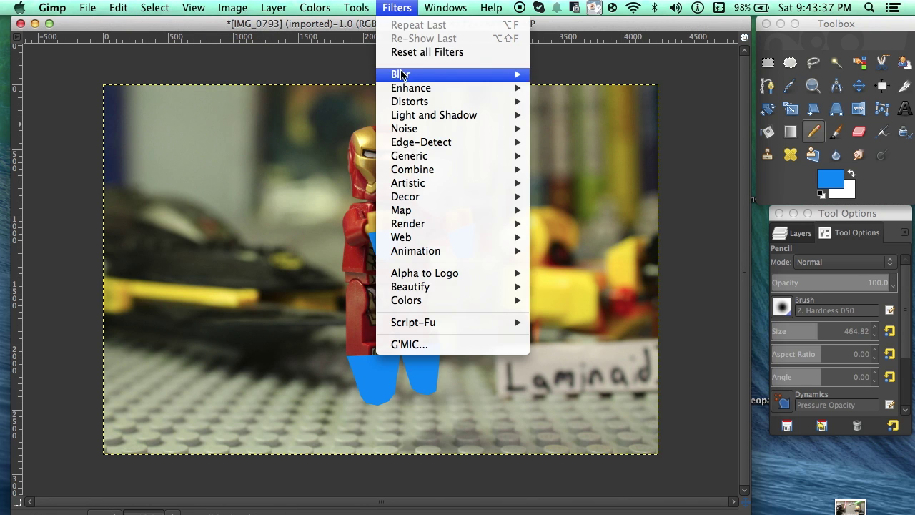
pyautogui.moveTo(404, 77)
pyautogui.click(556, 102)
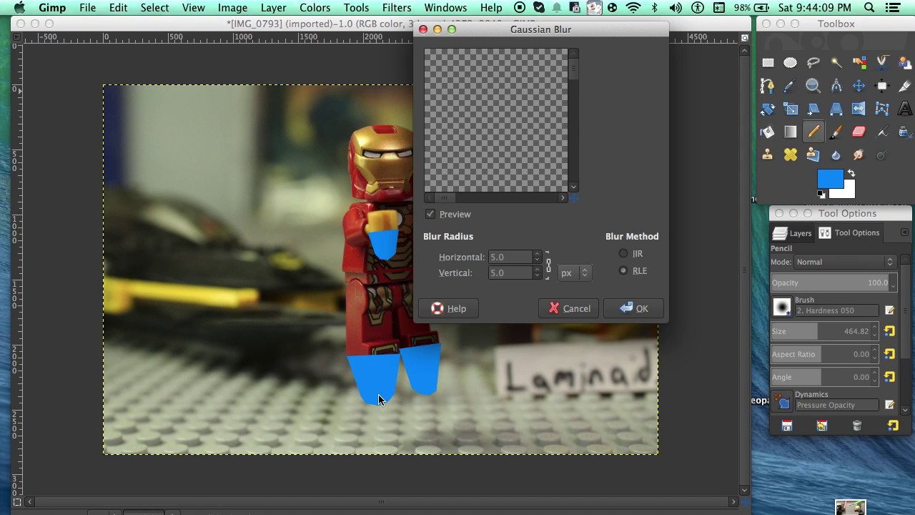
pyautogui.click(518, 255)
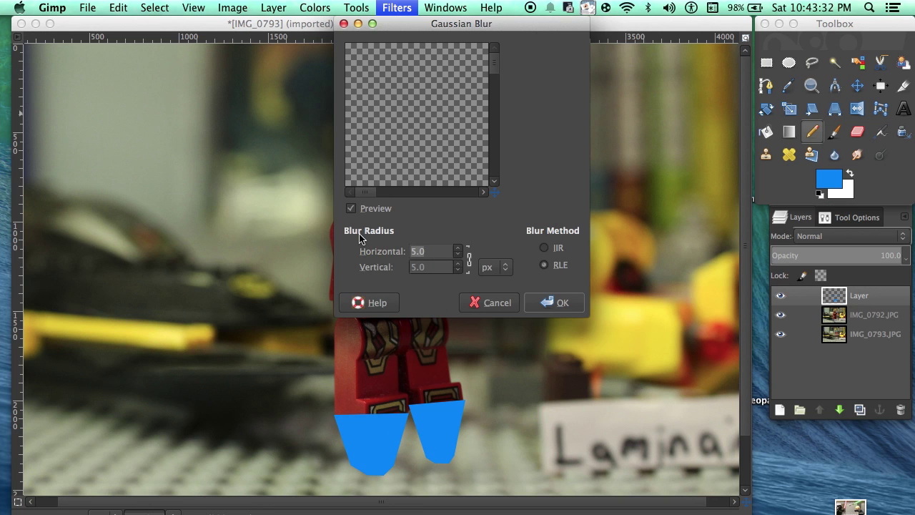
pyautogui.write('150')
pyautogui.press('Tab')
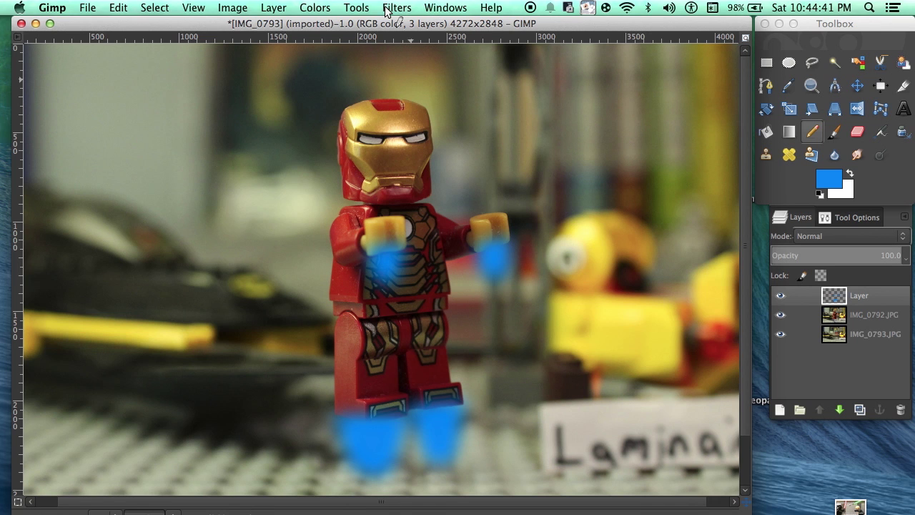
pyautogui.click(389, 8)
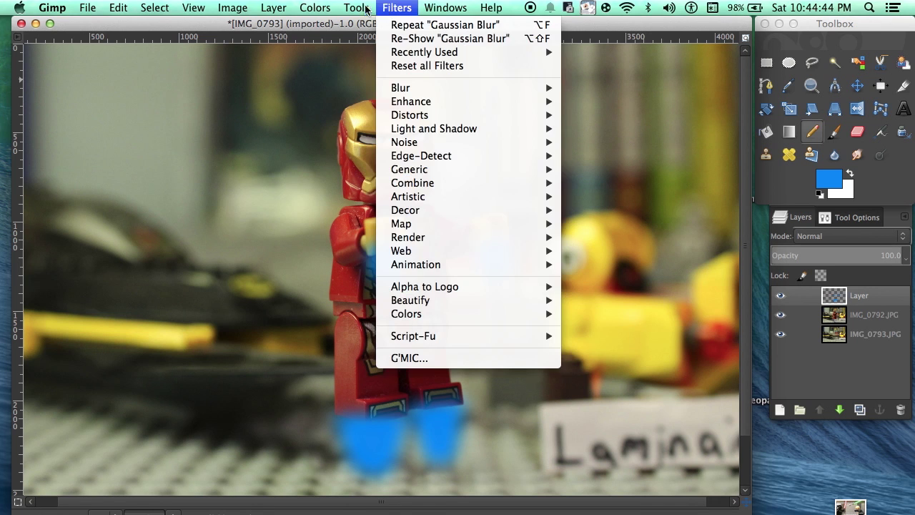
# Step: Add a second transparent layer, Layer #1, at the top of the stack
pyautogui.moveTo(299, 10)
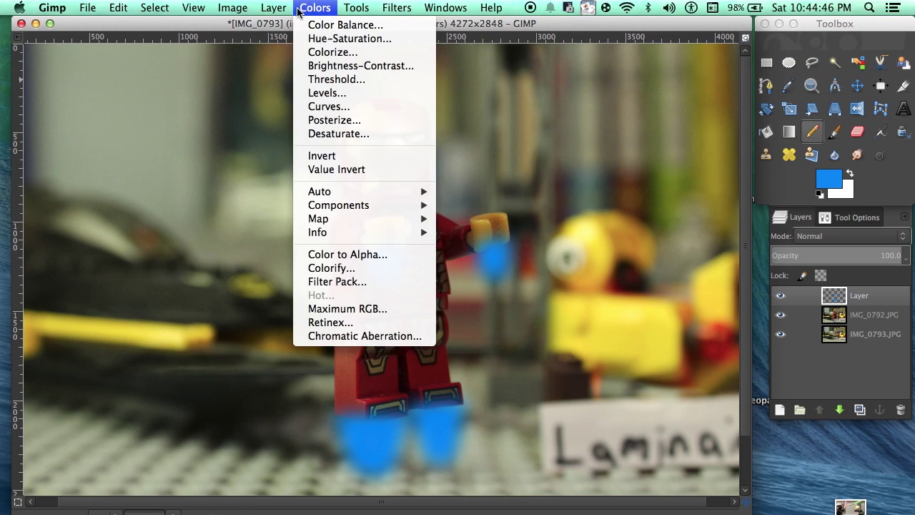
pyautogui.click(286, 27)
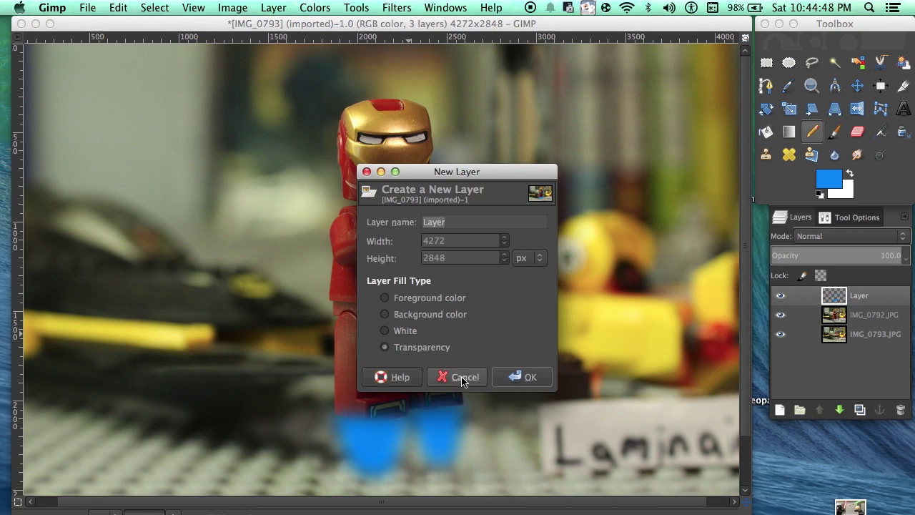
pyautogui.click(516, 373)
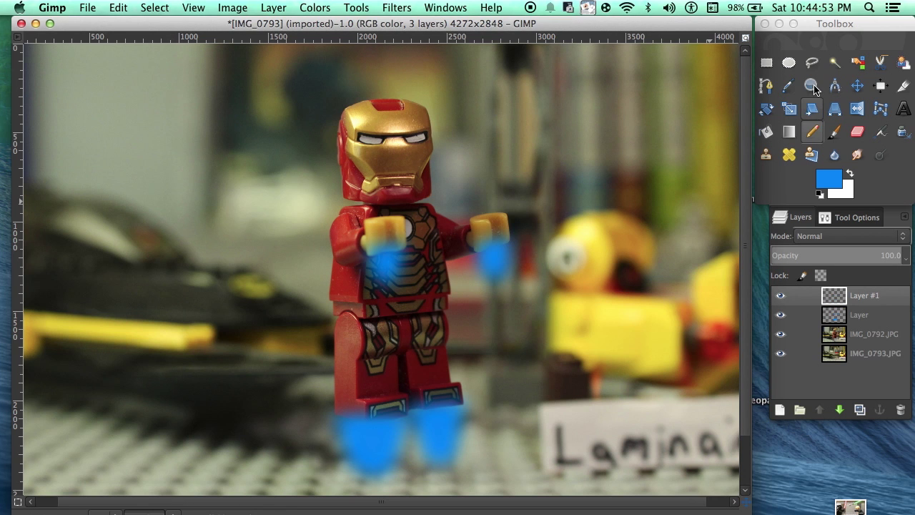
pyautogui.click(811, 63)
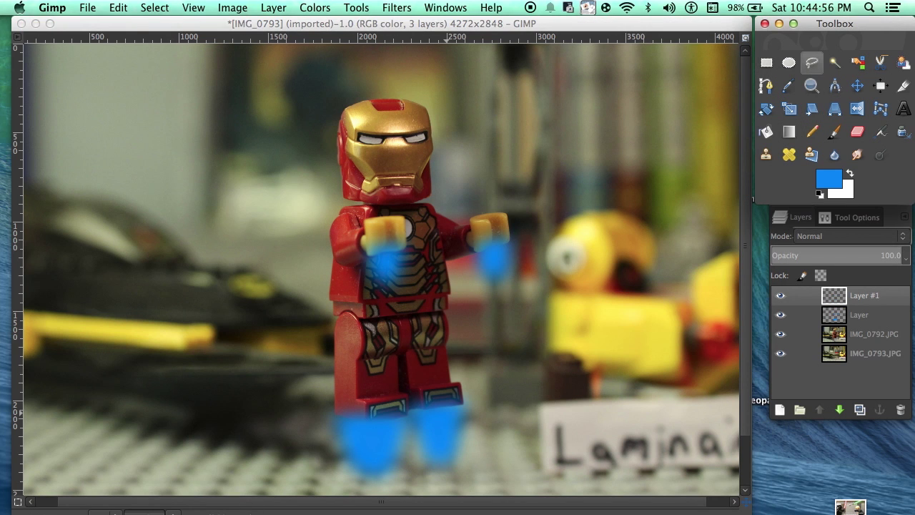
# Step: At 100% zoom, outline a tapered core shape under the left boot
pyautogui.click(153, 510)
pyautogui.click(179, 437)
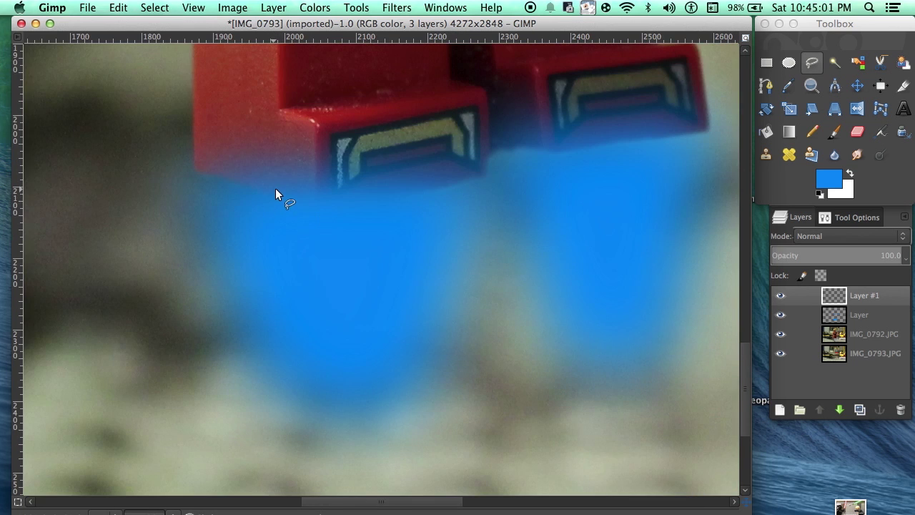
pyautogui.click(275, 190)
pyautogui.click(336, 315)
pyautogui.click(366, 316)
pyautogui.click(383, 301)
pyautogui.click(426, 176)
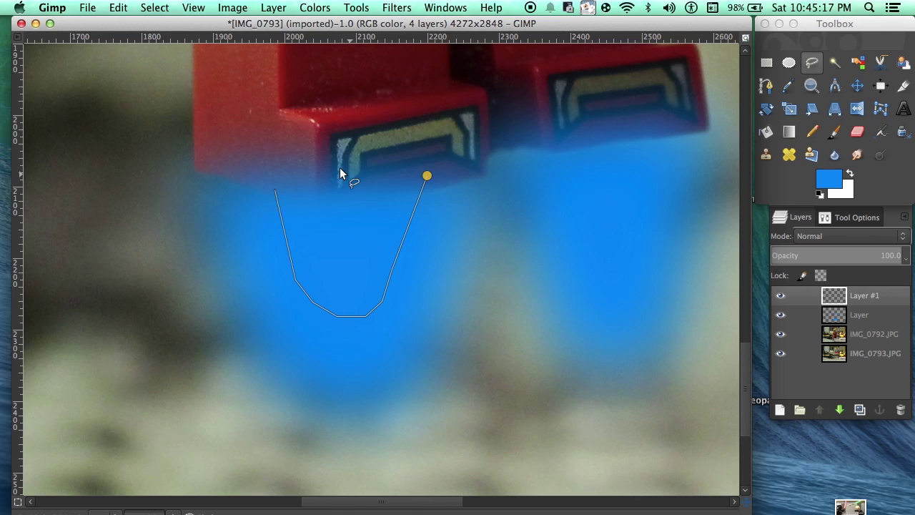
pyautogui.click(274, 194)
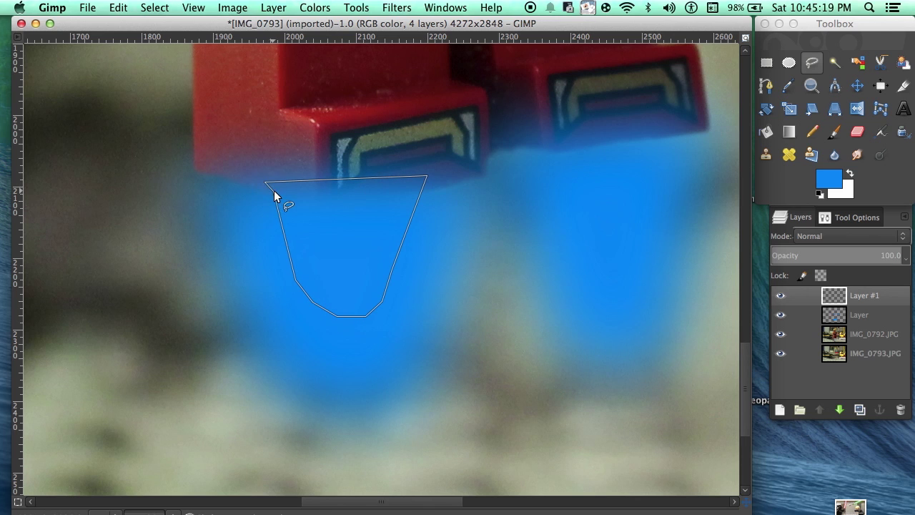
pyautogui.press('Return')
# Step: Fill the core shape white with the Pencil, then zoom back out to 25%
pyautogui.click(850, 173)
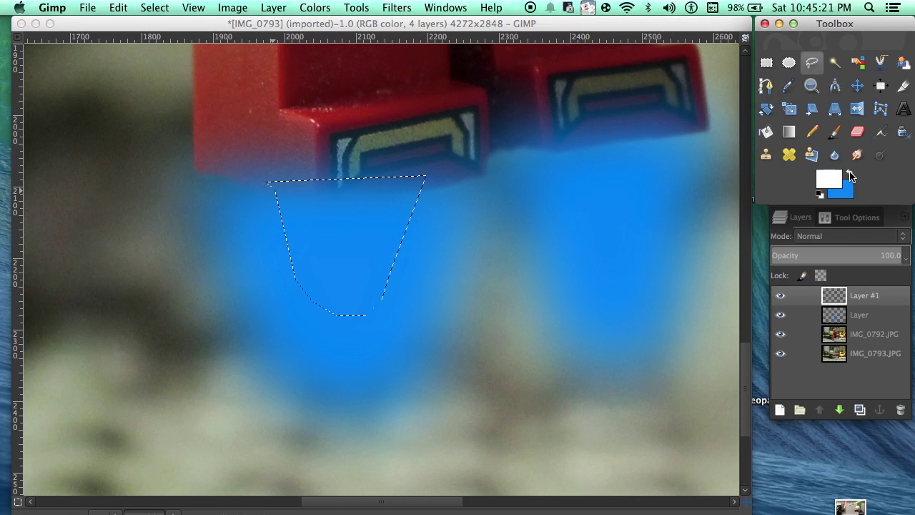
pyautogui.click(812, 131)
pyautogui.click(405, 202)
pyautogui.moveTo(405, 201)
pyautogui.mouseDown()
pyautogui.moveTo(307, 241)
pyautogui.moveTo(331, 286)
pyautogui.moveTo(398, 275)
pyautogui.moveTo(386, 229)
pyautogui.mouseUp()
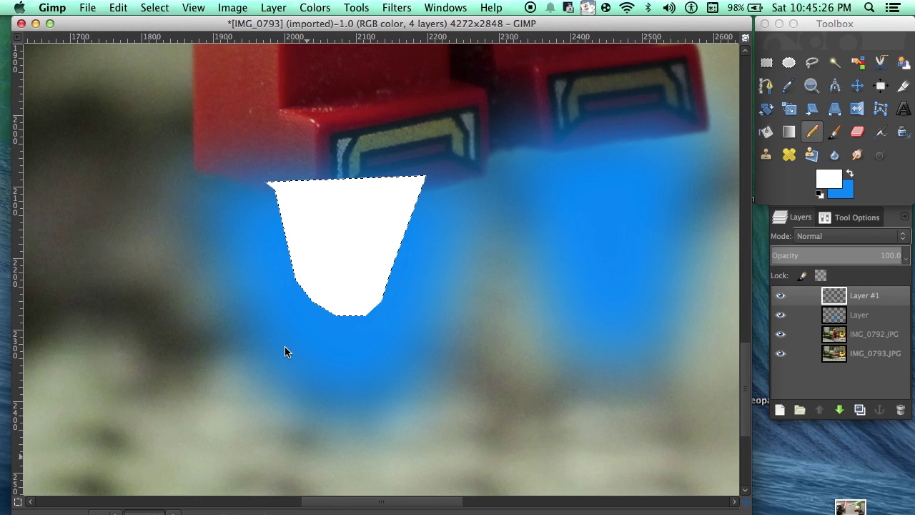
pyautogui.click(175, 512)
pyautogui.click(176, 472)
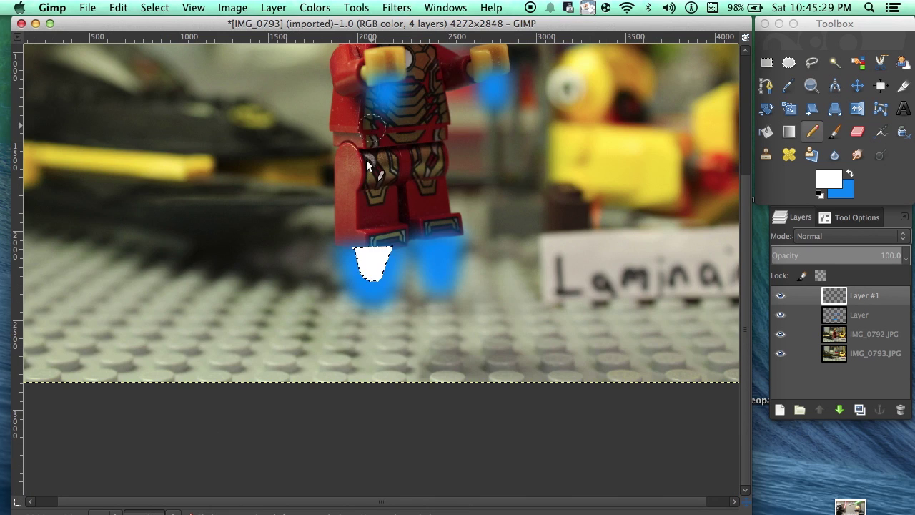
# Step: At 100% zoom, outline a core shape under the right boot
pyautogui.scroll(3, 368, 169)
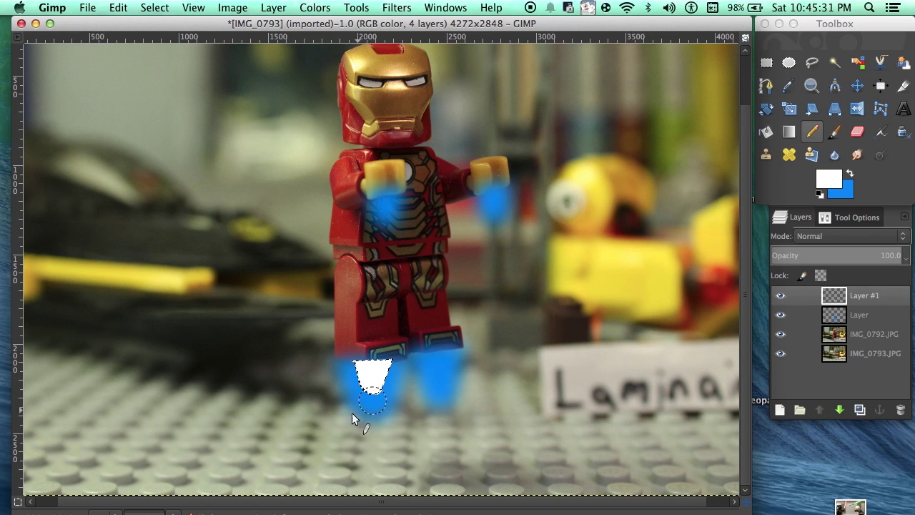
pyautogui.click(174, 512)
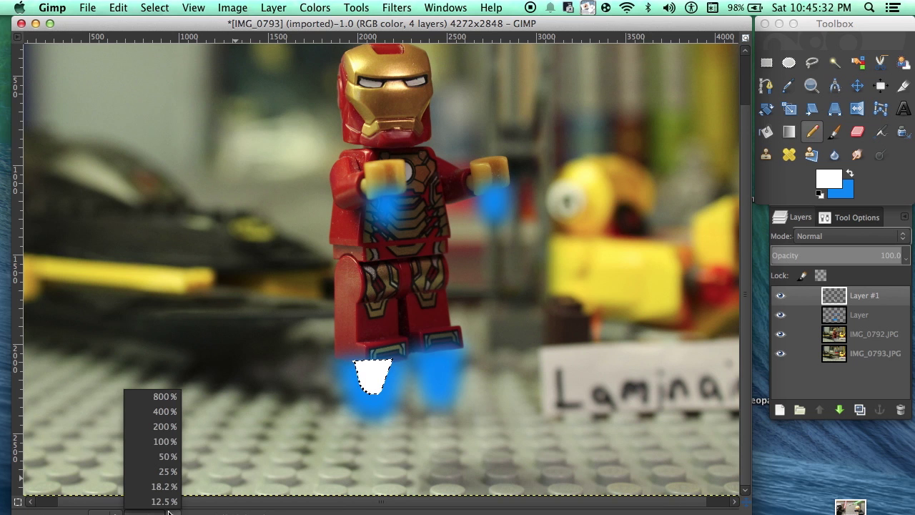
pyautogui.click(167, 456)
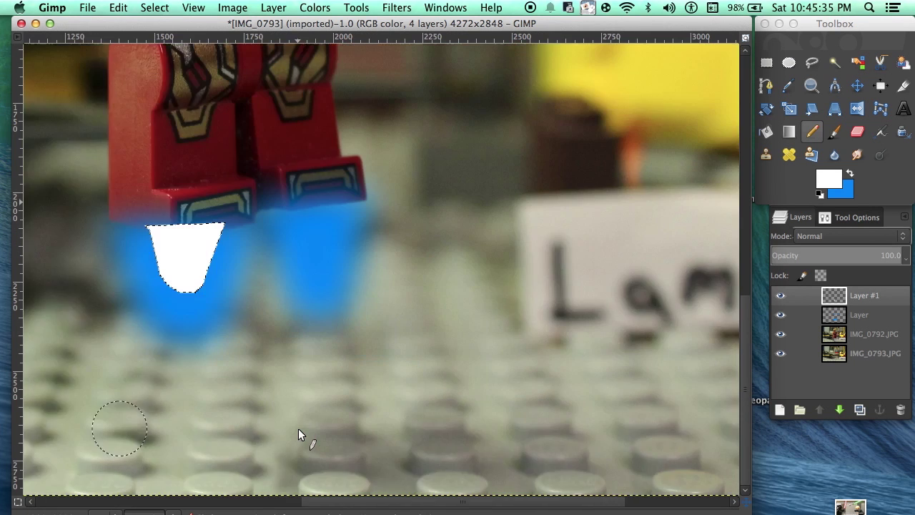
pyautogui.hscroll(3, 298, 429)
pyautogui.hscroll(-6, 299, 428)
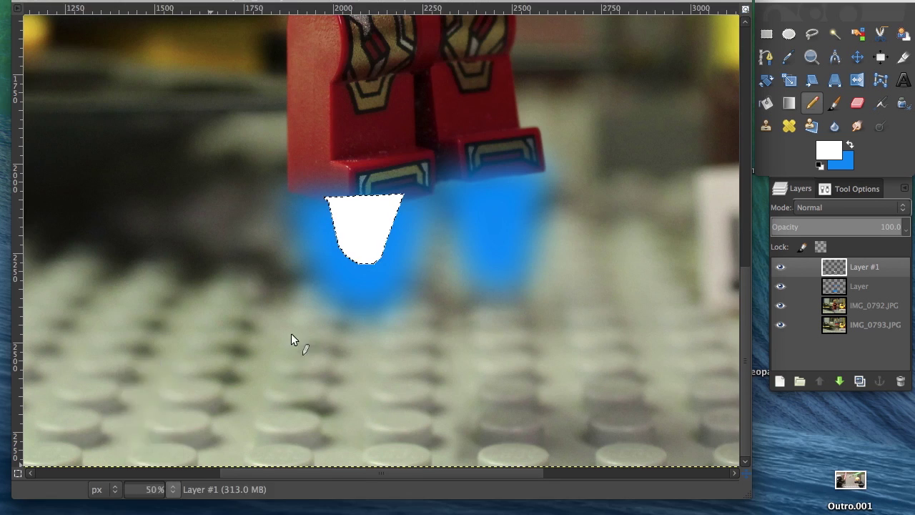
pyautogui.press('1')
pyautogui.press('f')
pyautogui.click(371, 152)
pyautogui.click(397, 238)
pyautogui.click(413, 263)
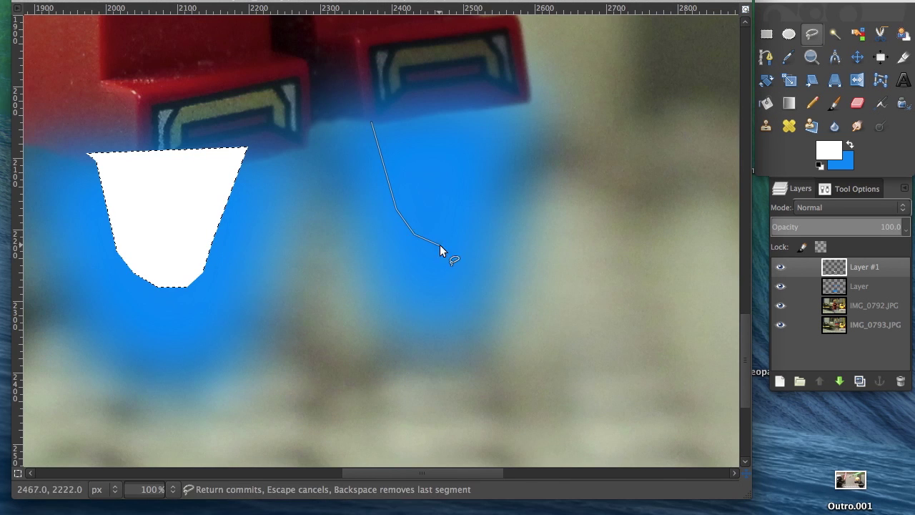
pyautogui.doubleClick(491, 104)
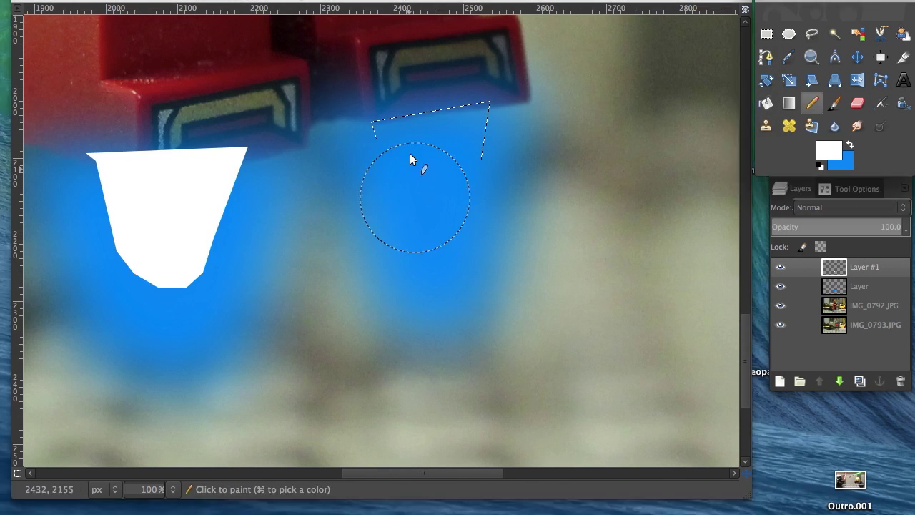
# Step: Outline a core shape under the left hand
pyautogui.scroll(15, 419, 157)
pyautogui.hscroll(-4, 419, 157)
pyautogui.click(365, 276)
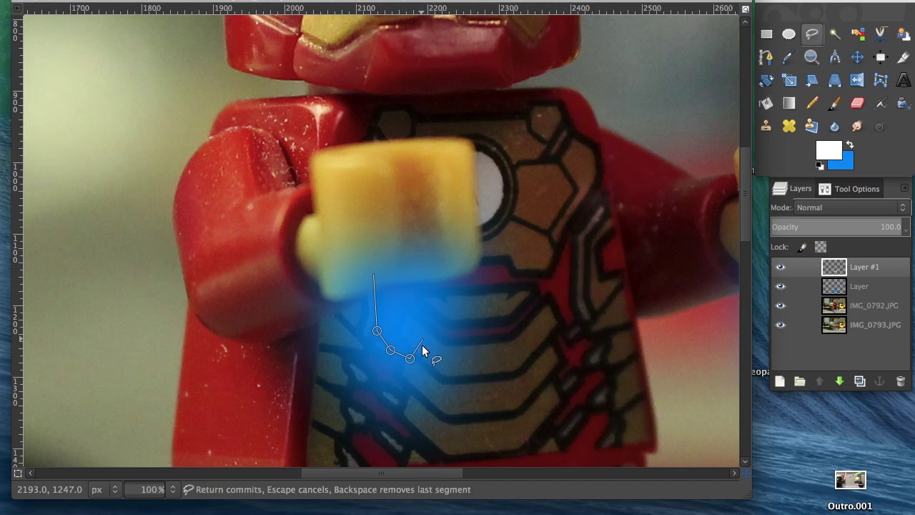
pyautogui.click(394, 349)
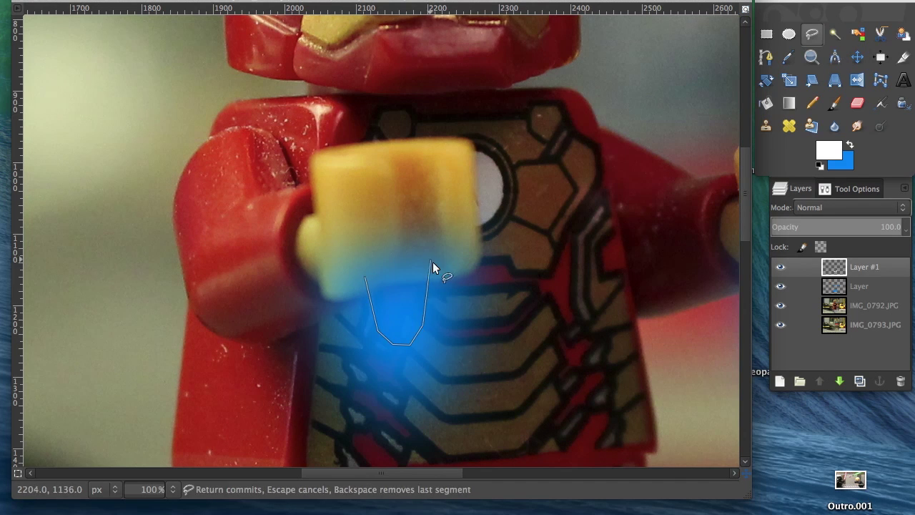
pyautogui.click(812, 103)
# Step: Outline the core under the right hand and paint the cores white with the Pencil
pyautogui.hscroll(10, 523, 162)
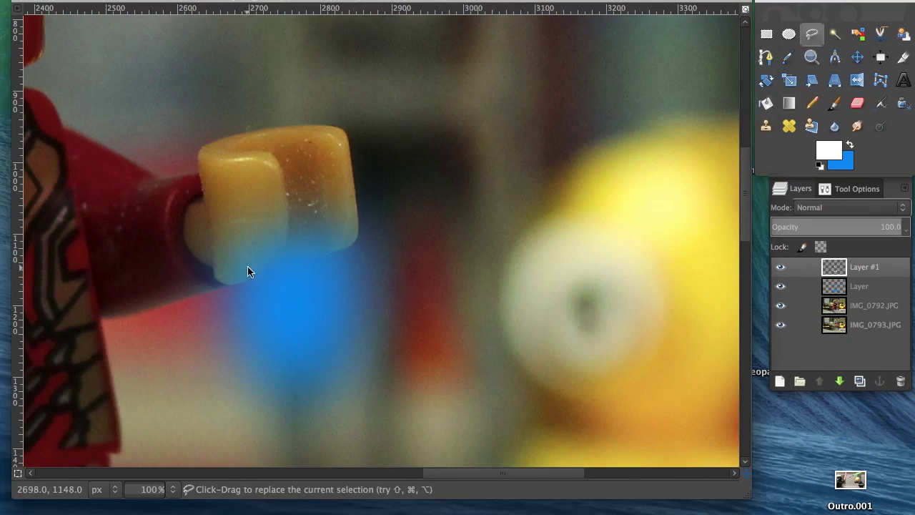
pyautogui.click(248, 269)
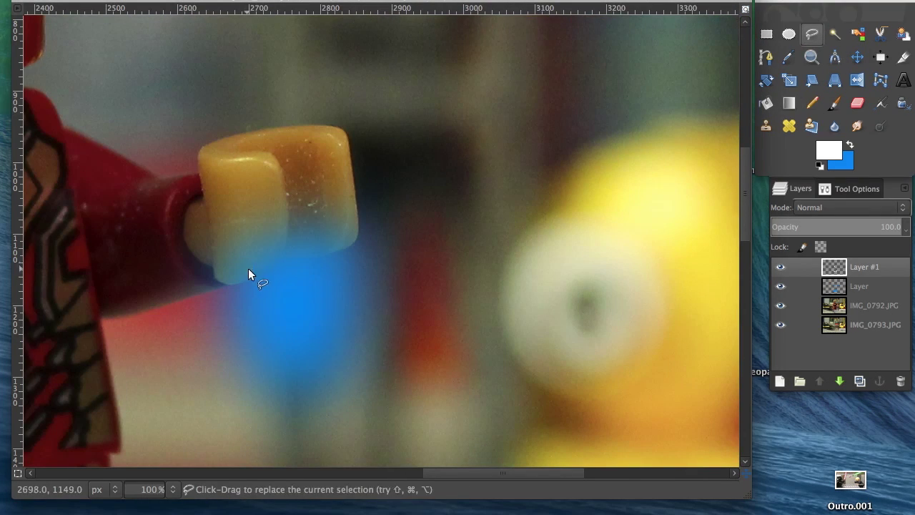
pyautogui.click(261, 267)
pyautogui.click(274, 327)
pyautogui.click(319, 314)
pyautogui.click(318, 261)
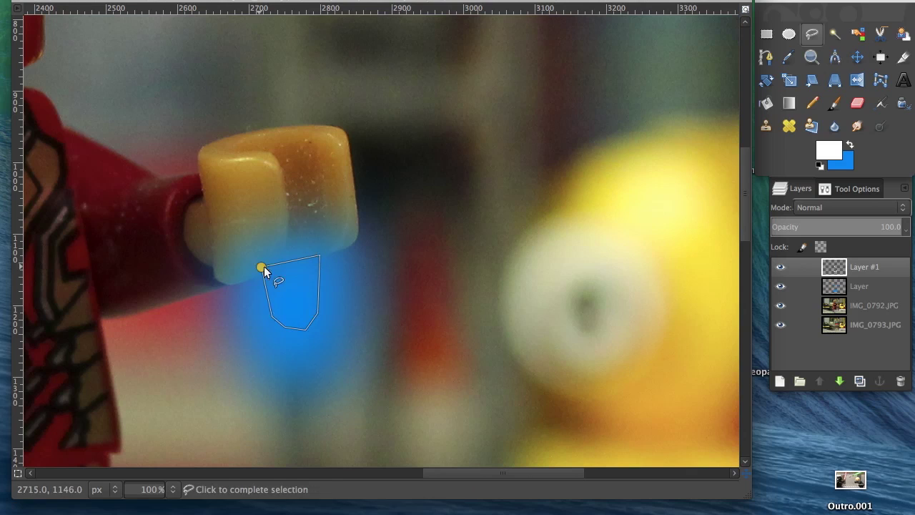
pyautogui.click(261, 267)
pyautogui.press('n')
pyautogui.hotkey('ctrl', ',')
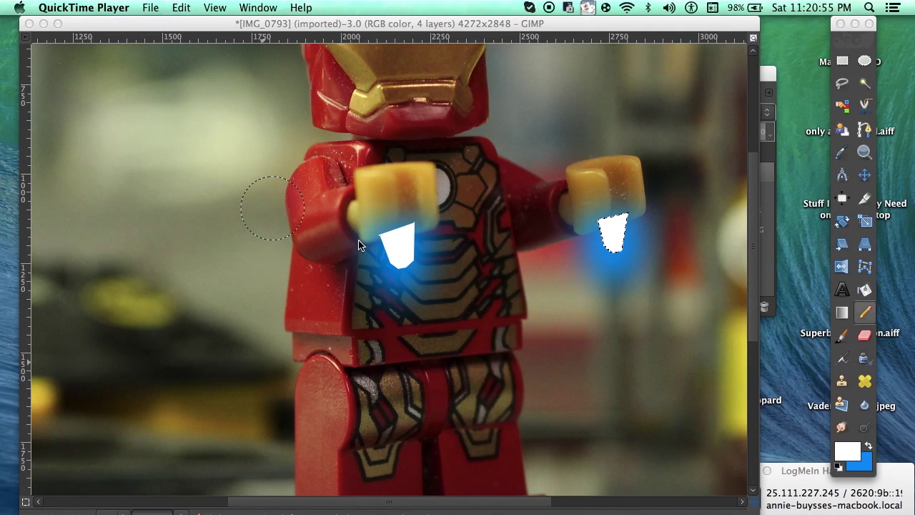
# Step: Zoom out to 25% and clear the selection
pyautogui.scroll(-5, 352, 274)
pyautogui.scroll(-3, 352, 274)
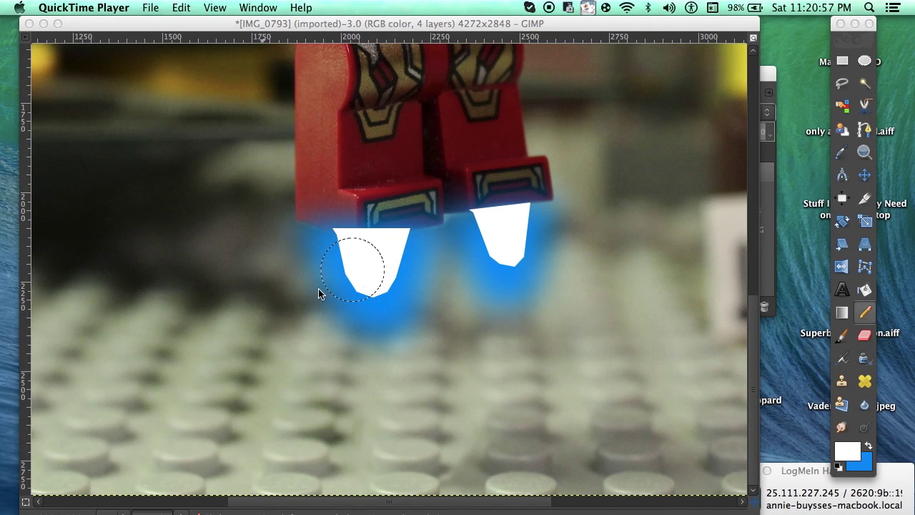
pyautogui.click(184, 511)
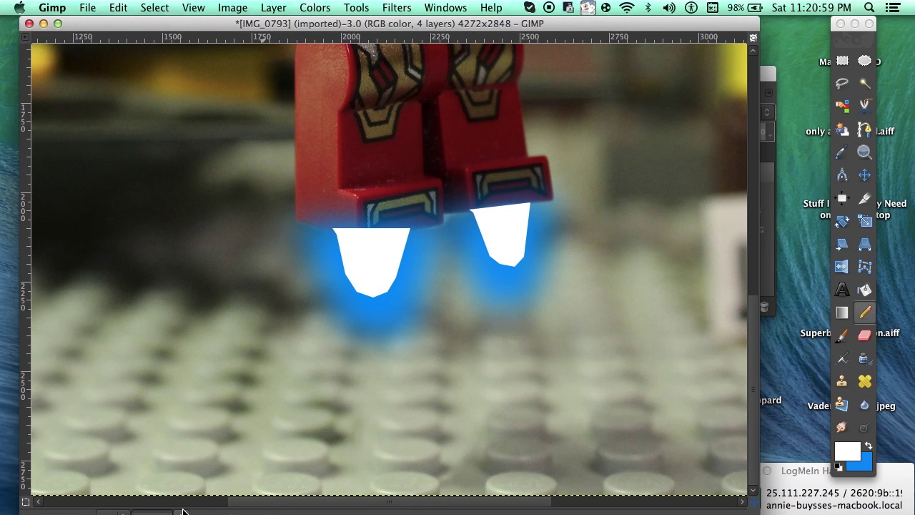
pyautogui.click(184, 510)
pyautogui.click(177, 472)
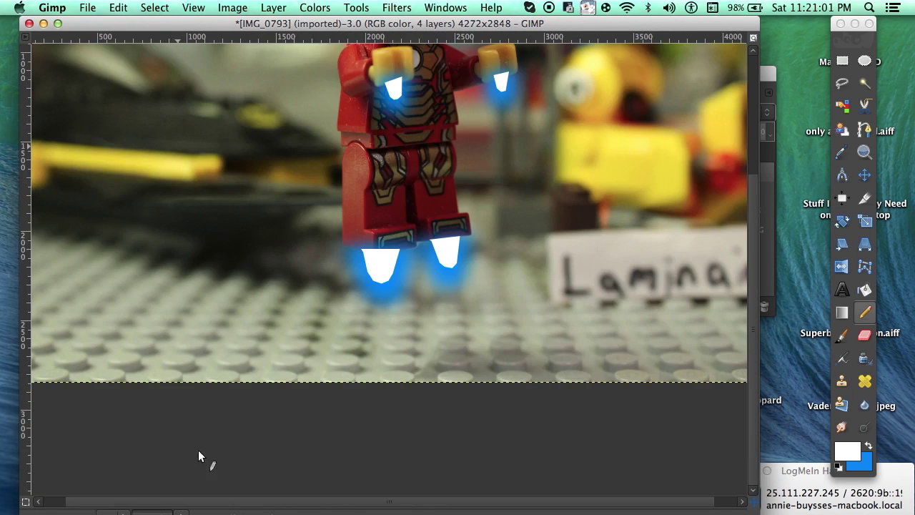
pyautogui.scroll(5, 214, 438)
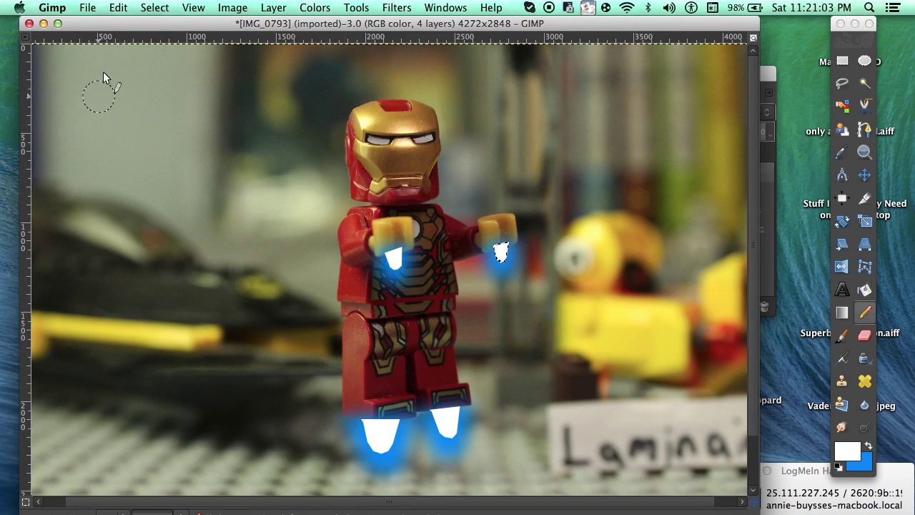
pyautogui.click(156, 8)
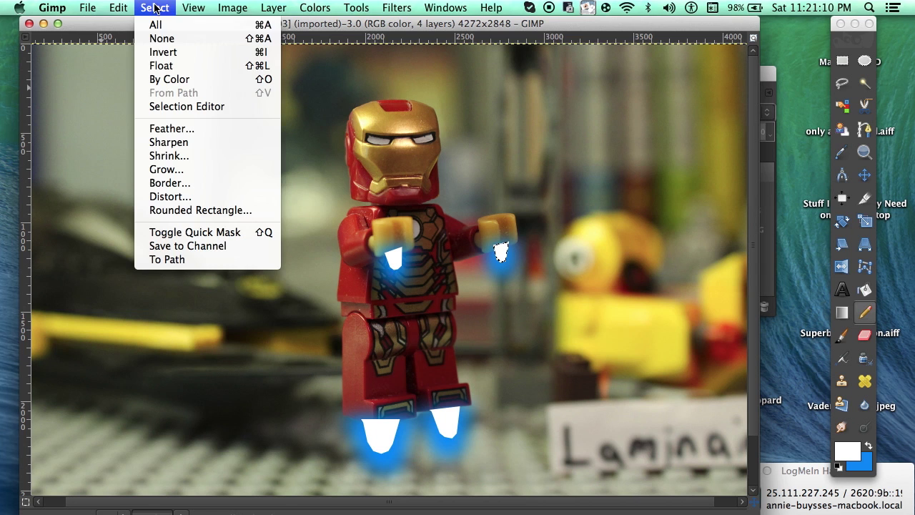
pyautogui.click(161, 43)
# Step: Apply a 50 px Gaussian Blur to the white cores on Layer #1
pyautogui.click(396, 8)
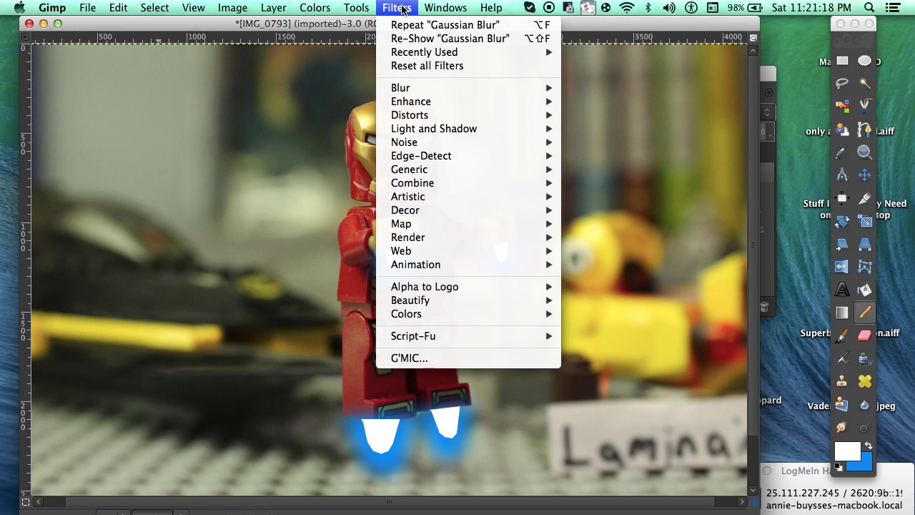
pyautogui.moveTo(421, 87)
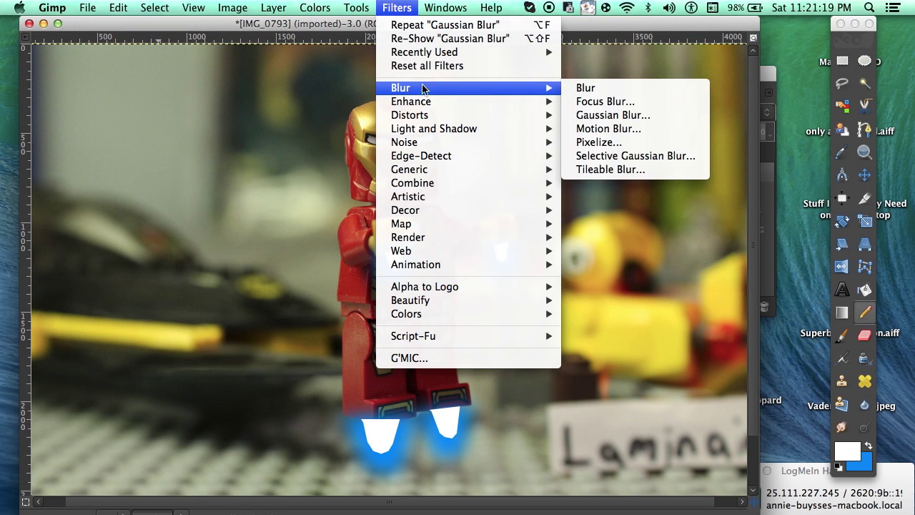
pyautogui.click(604, 117)
pyautogui.doubleClick(422, 363)
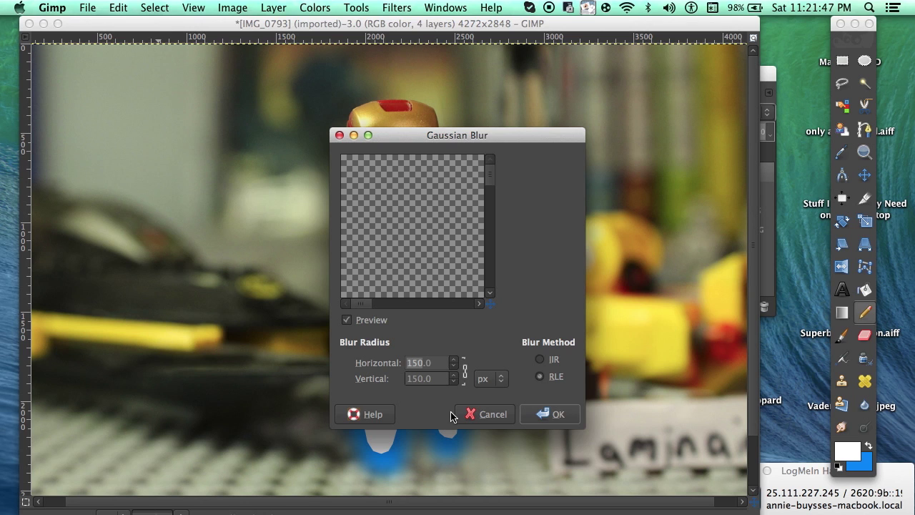
pyautogui.write('50')
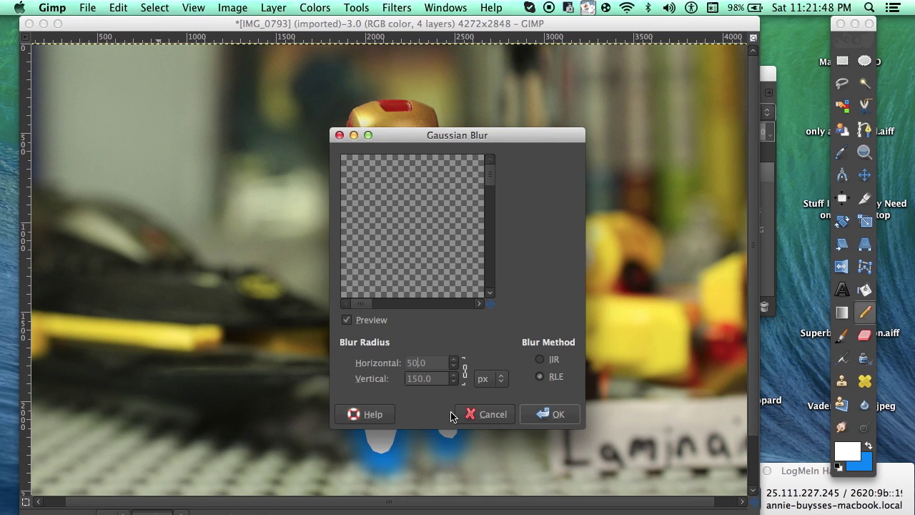
pyautogui.click(533, 408)
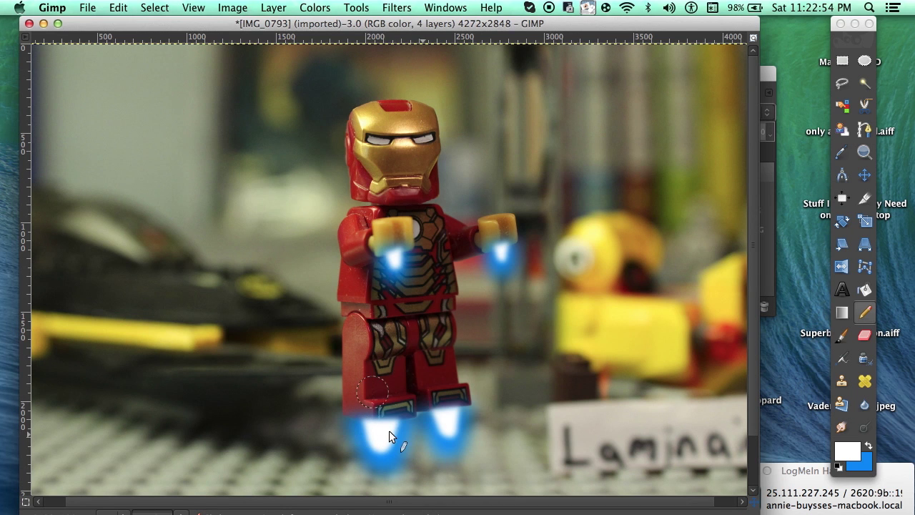
pyautogui.scroll(-2, 381, 365)
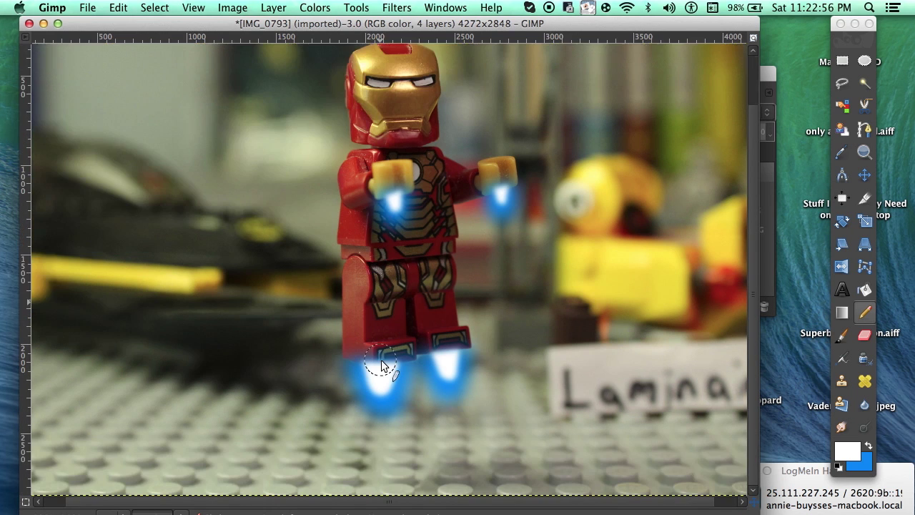
pyautogui.hscroll(2, 381, 365)
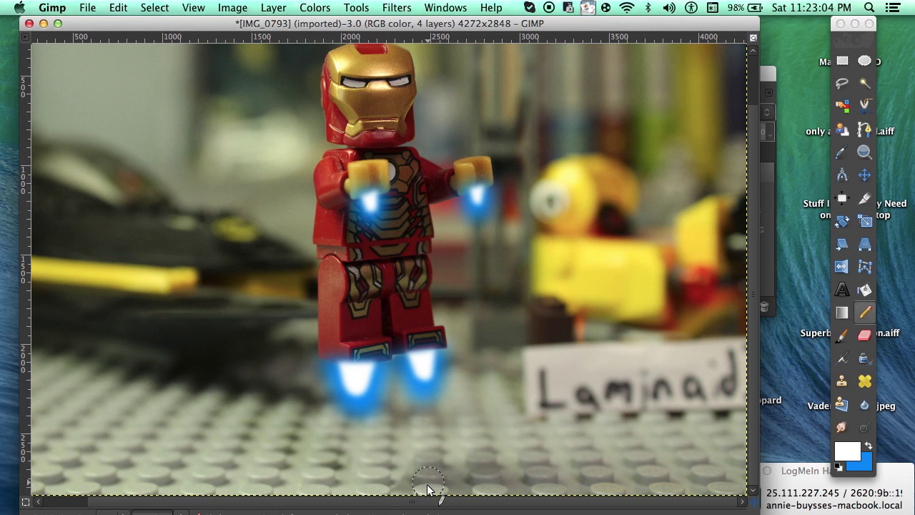
pyautogui.scroll(2, 405, 455)
pyautogui.scroll(-2, 418, 272)
pyautogui.scroll(2, 418, 273)
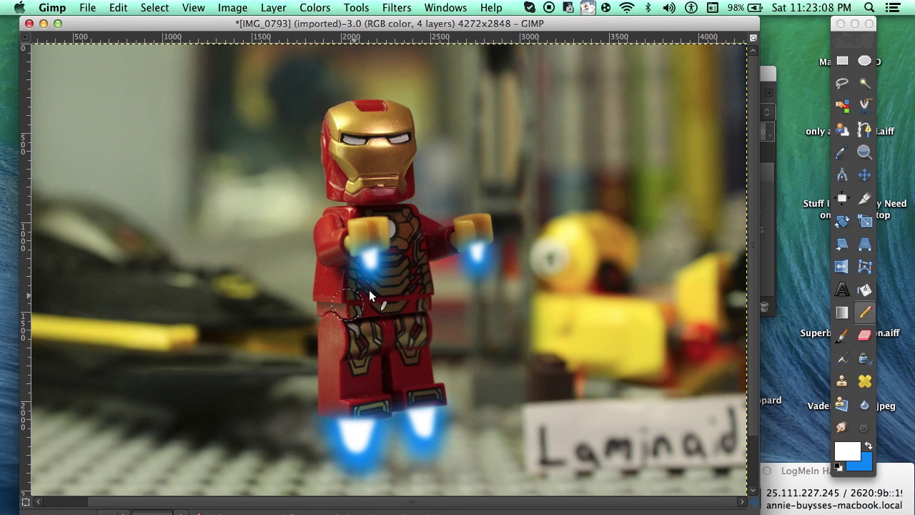